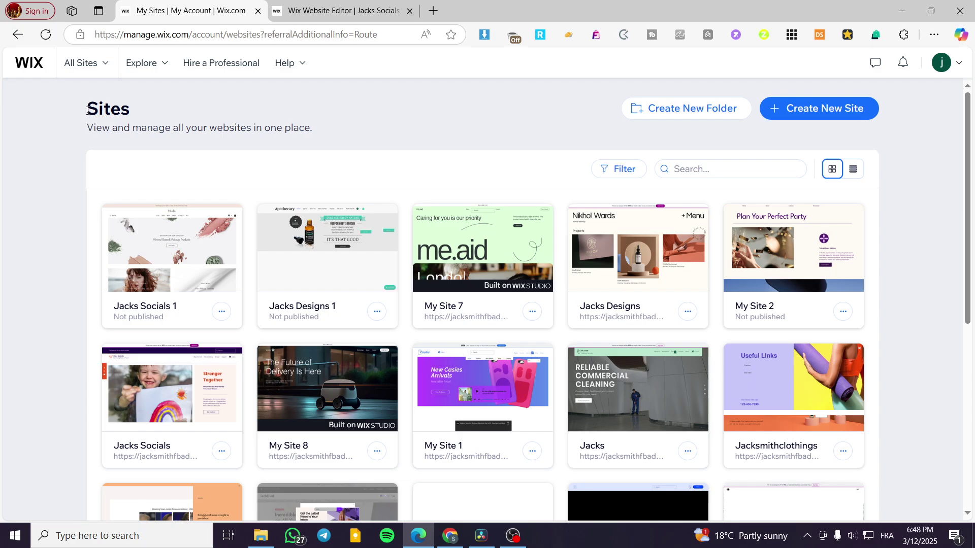
- Open the Jacks Socials 1 site's dashboard from the account's site list
left_click_drag(87, 109, 187, 108)
left_click(343, 117)
mouse_move(761, 218)
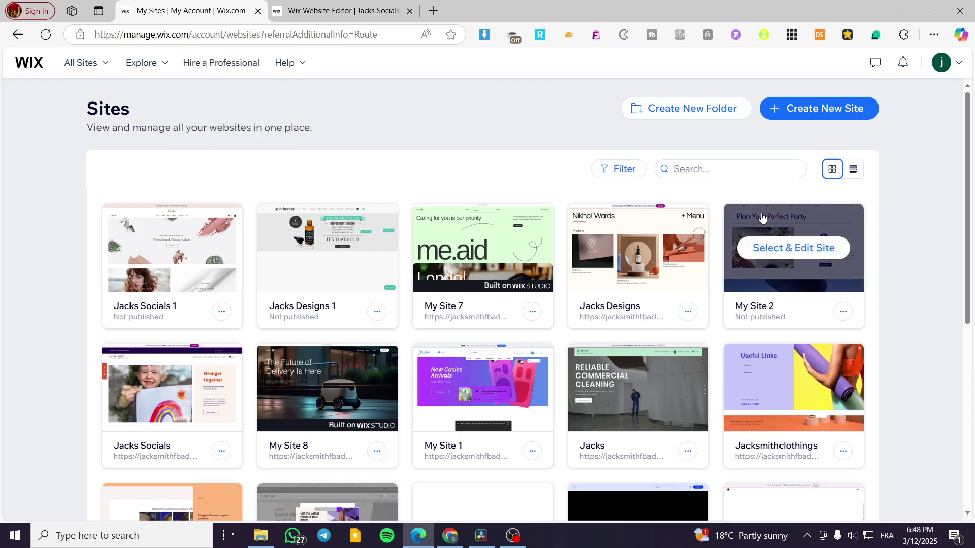
scroll(447, 306, "down", 6)
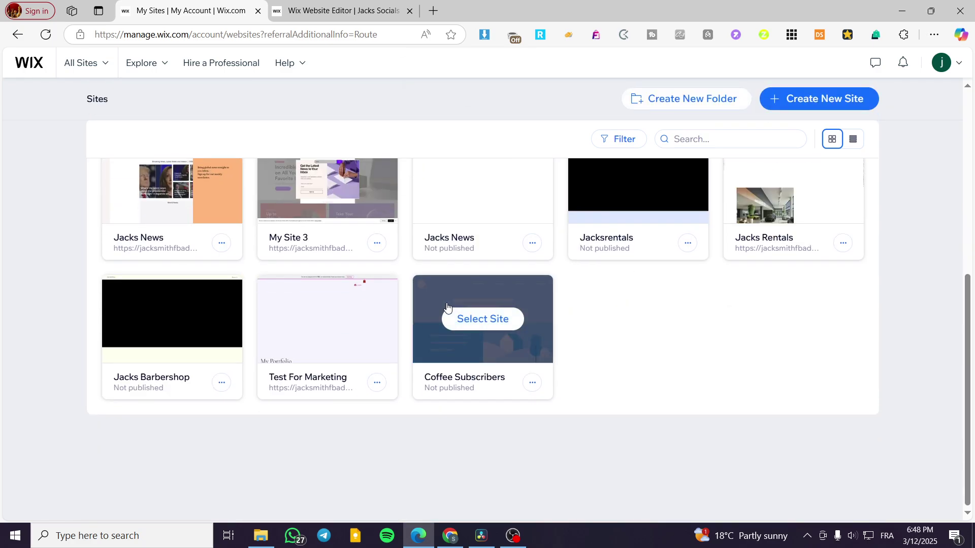
scroll(447, 307, "up", 6)
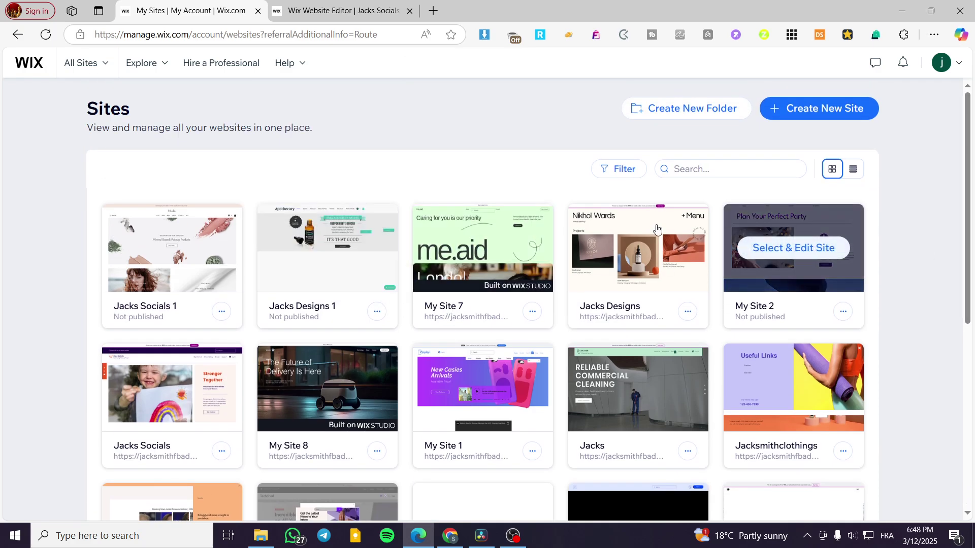
mouse_move(297, 241)
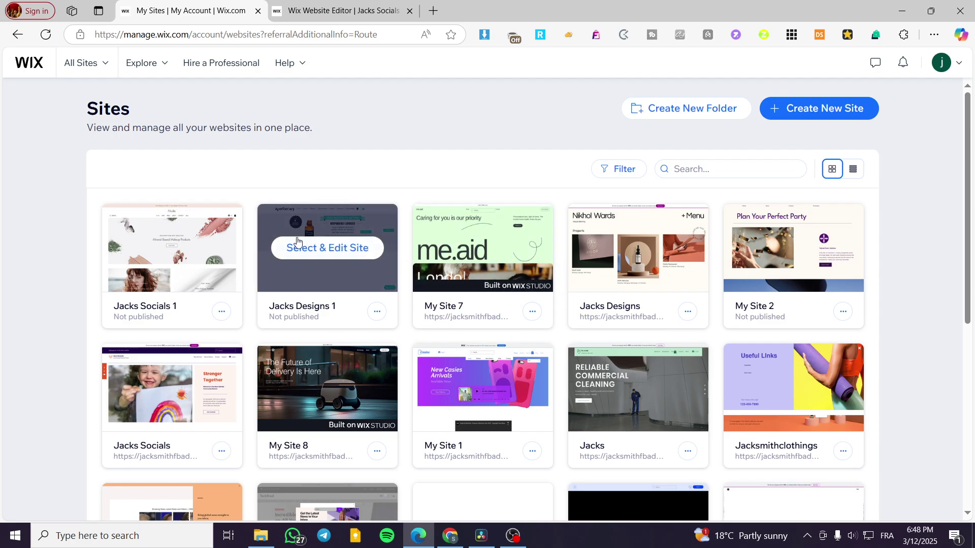
left_click(192, 252)
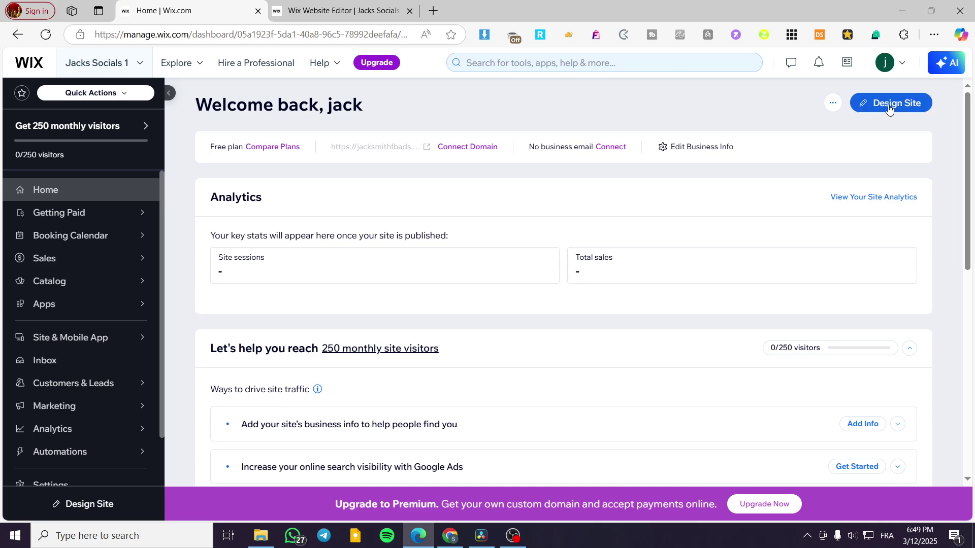
- Switch to the open website editor and add a blank section to the home page directly below the citrus fruit strip
left_click(293, 15)
scroll(853, 318, "down", 10)
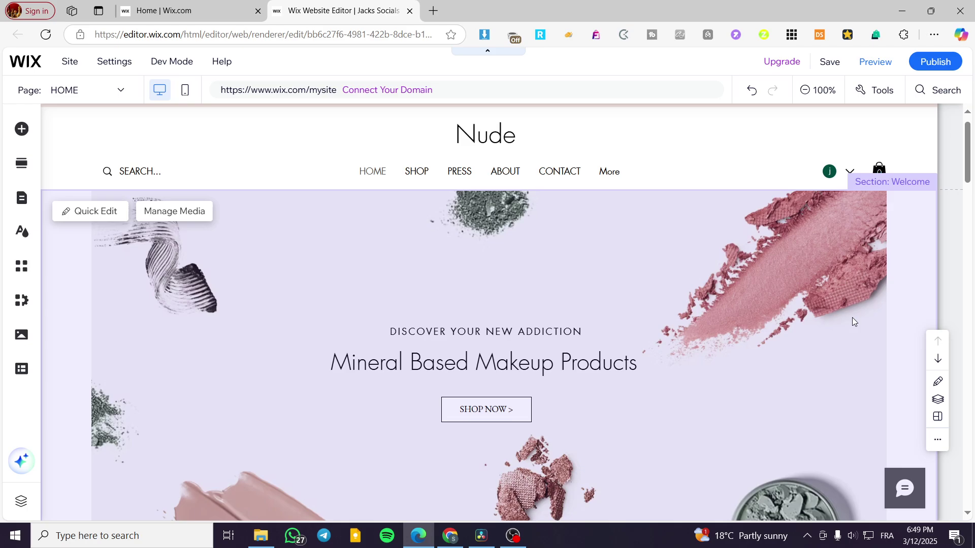
left_click(802, 290)
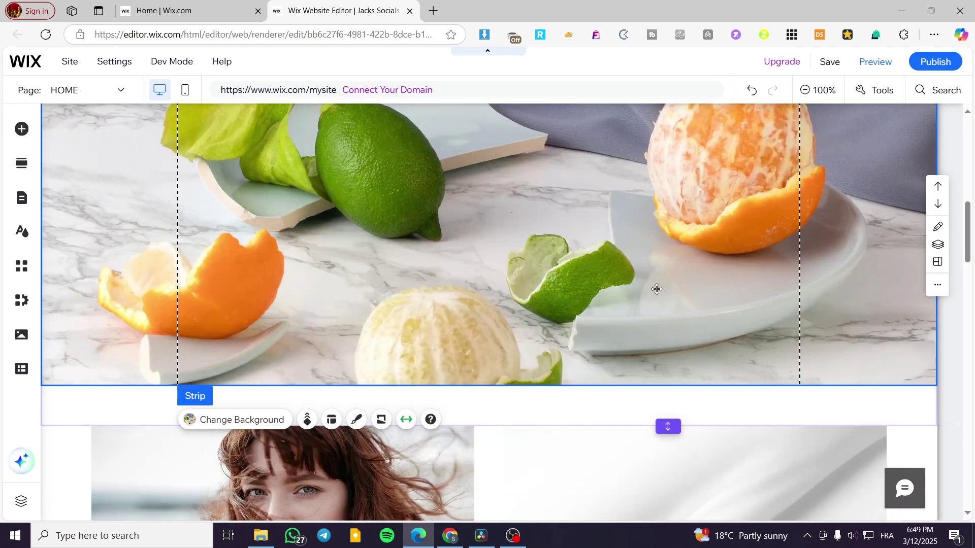
scroll(658, 301, "up", 3)
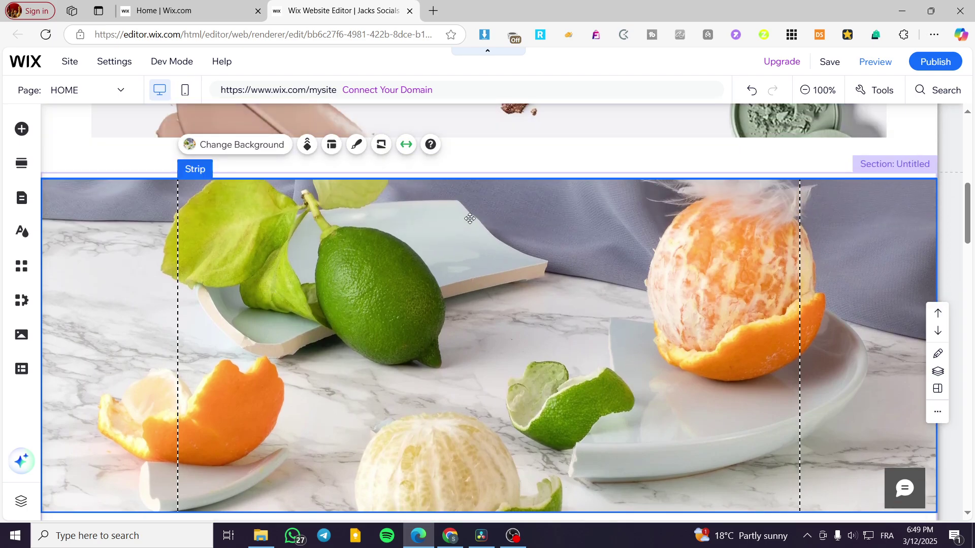
scroll(553, 308, "up", 7)
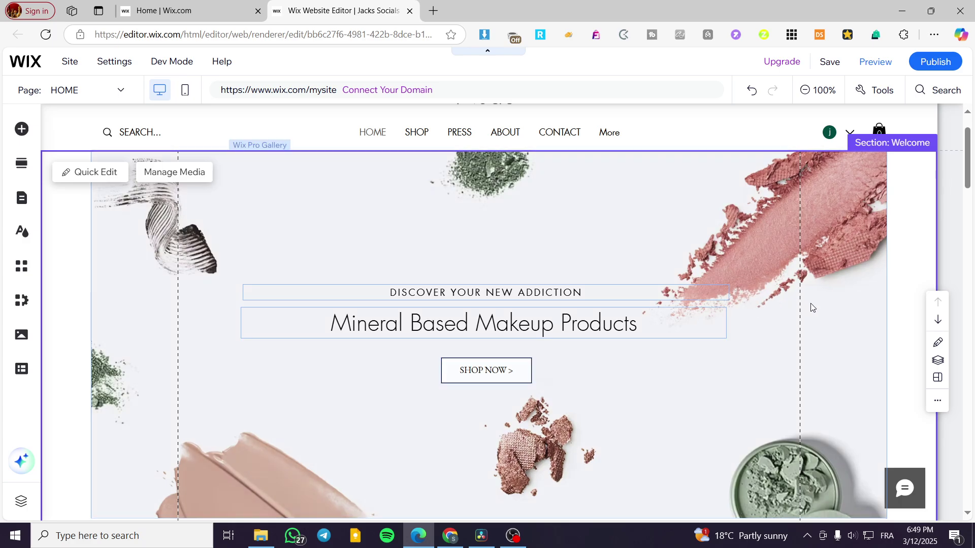
scroll(813, 298, "down", 10)
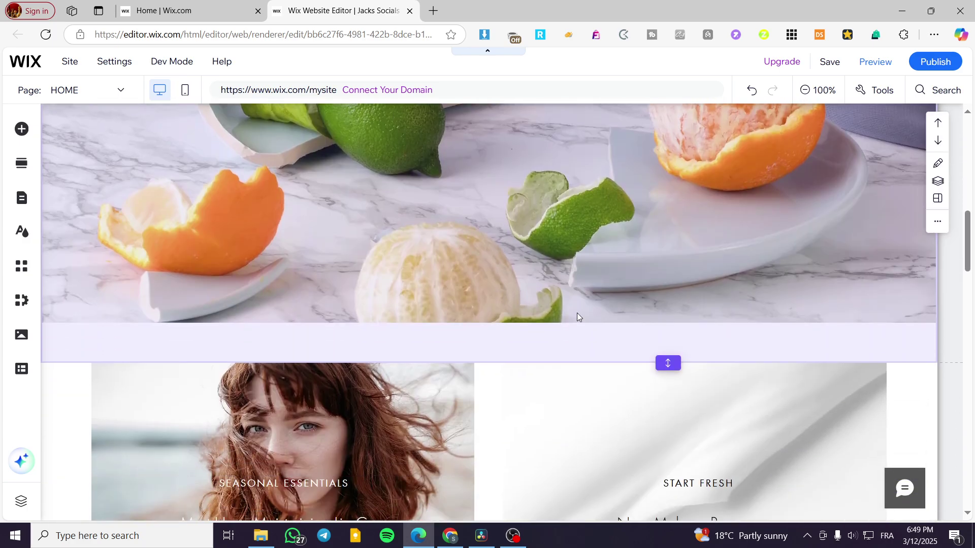
left_click(488, 363)
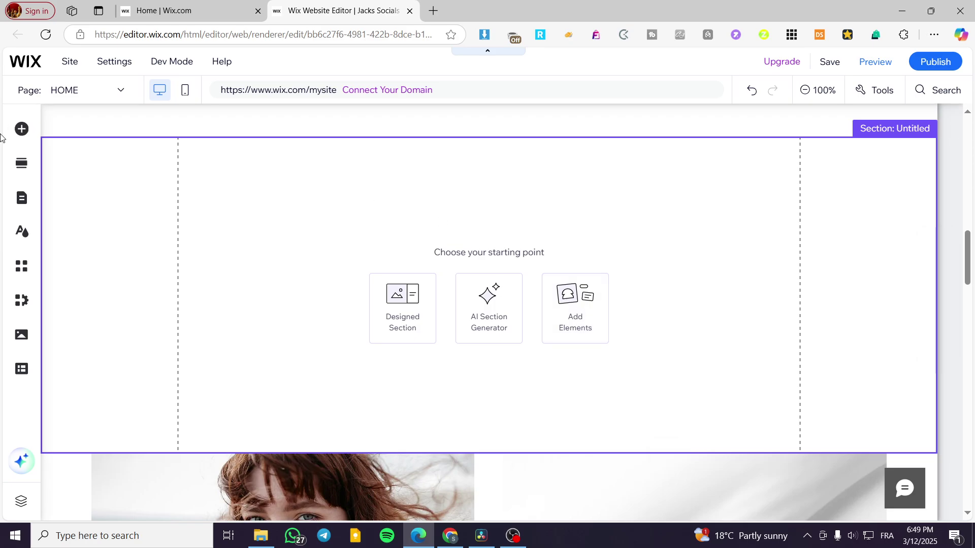
- Examine the button types offered in the element library, including themed, text and icon, image, document, chat and payment buttons
left_click(20, 130)
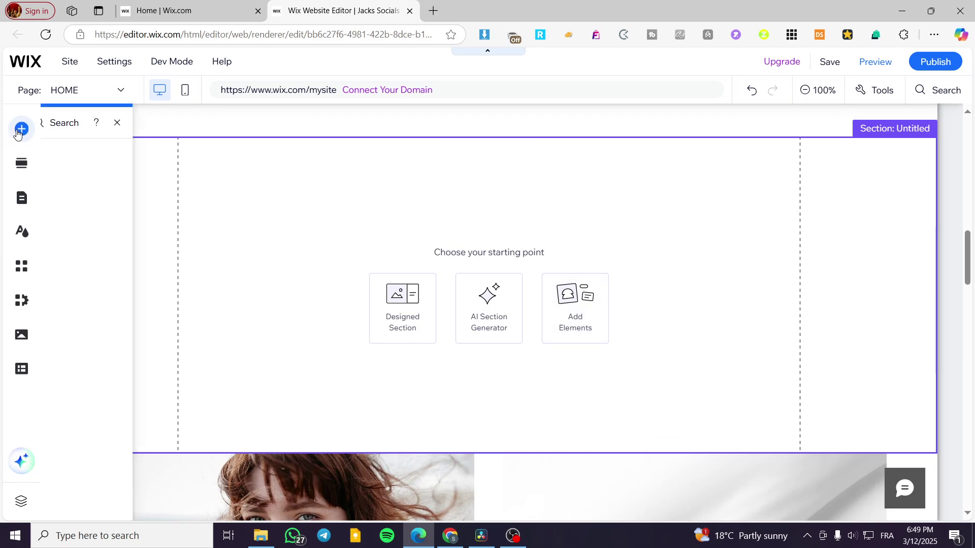
left_click(65, 155)
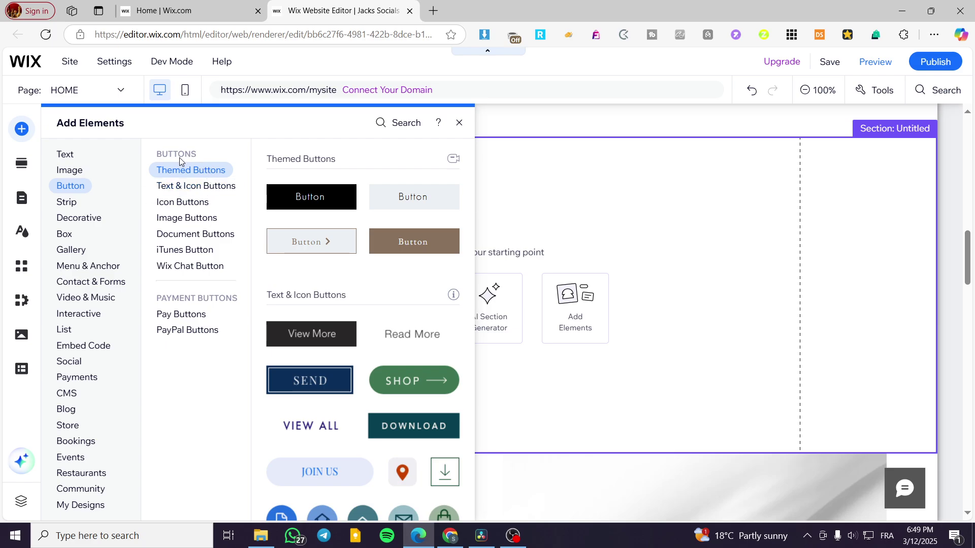
left_click(175, 190)
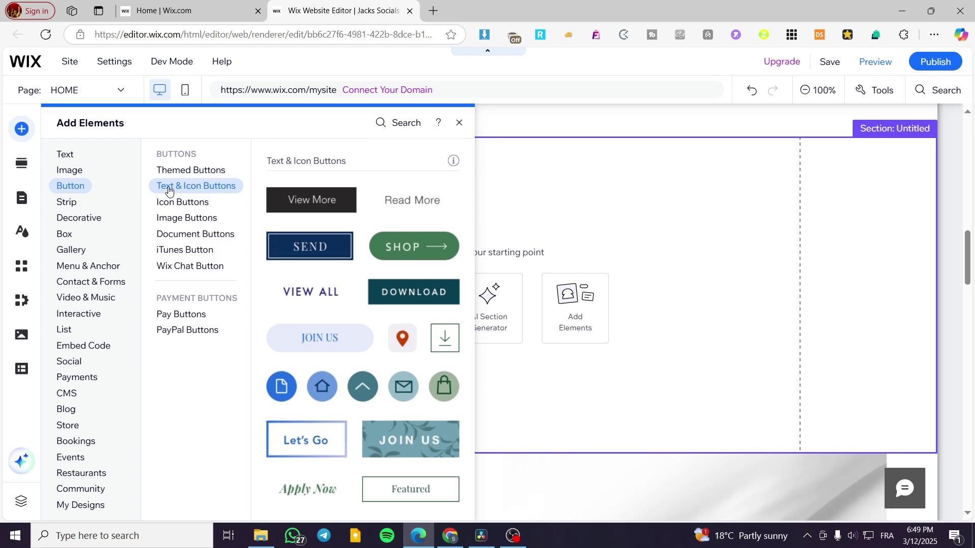
left_click(168, 206)
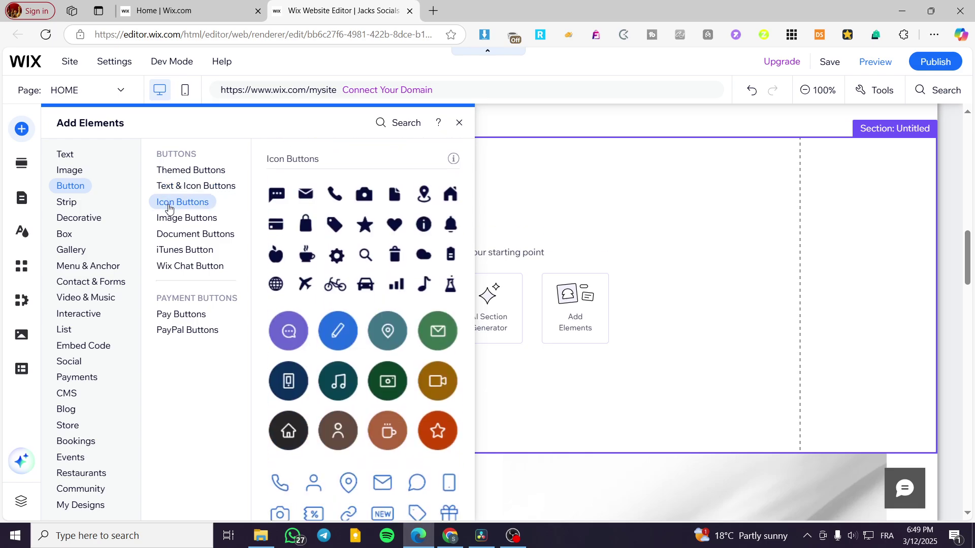
left_click(173, 219)
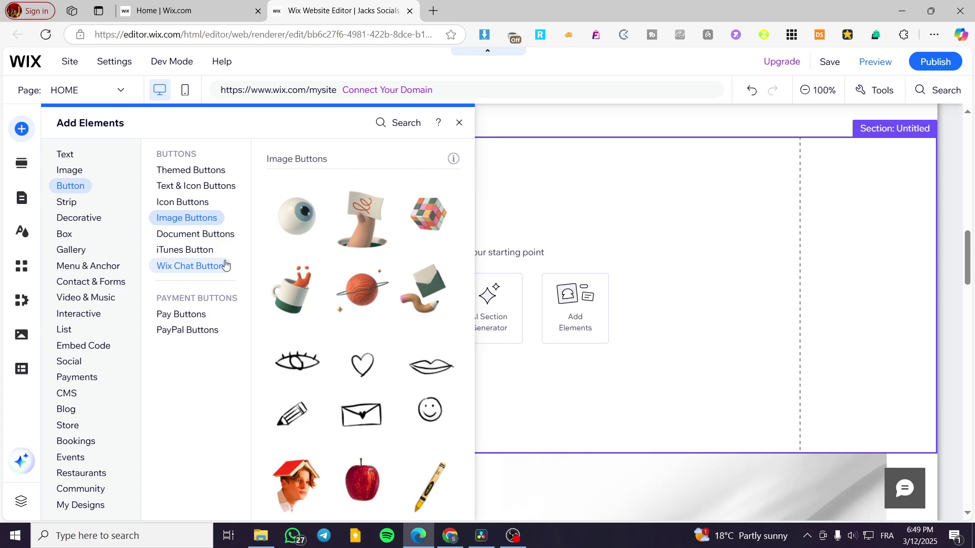
left_click(206, 267)
left_click(186, 315)
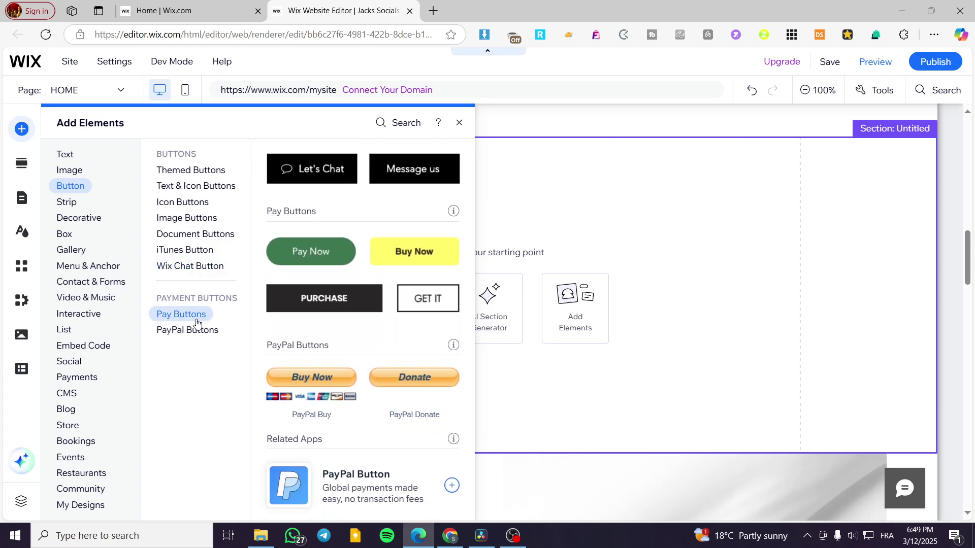
left_click(206, 238)
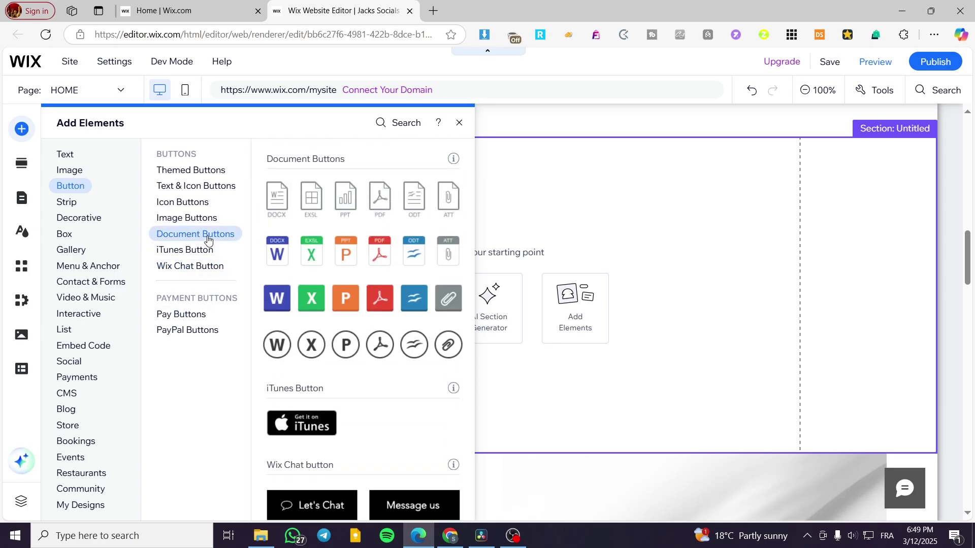
left_click(195, 220)
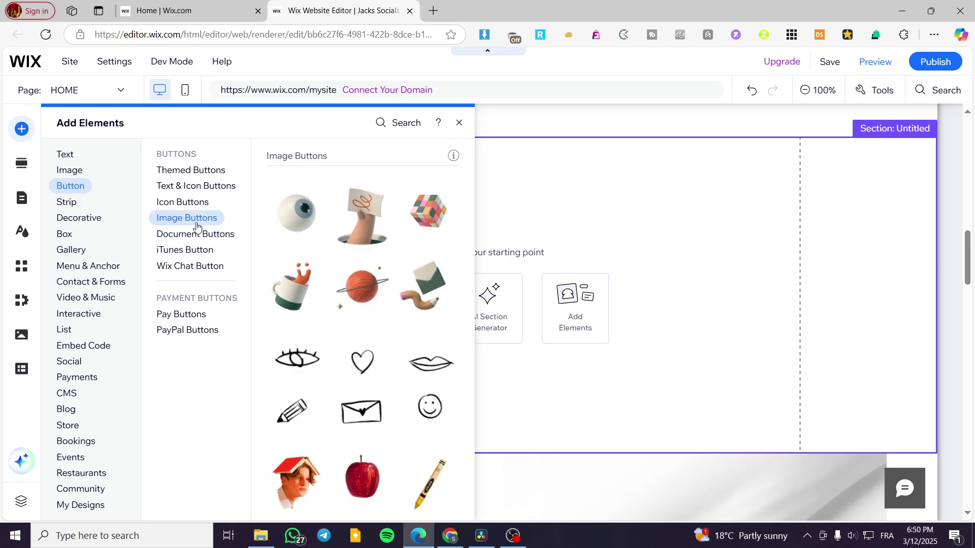
left_click(192, 204)
left_click(183, 192)
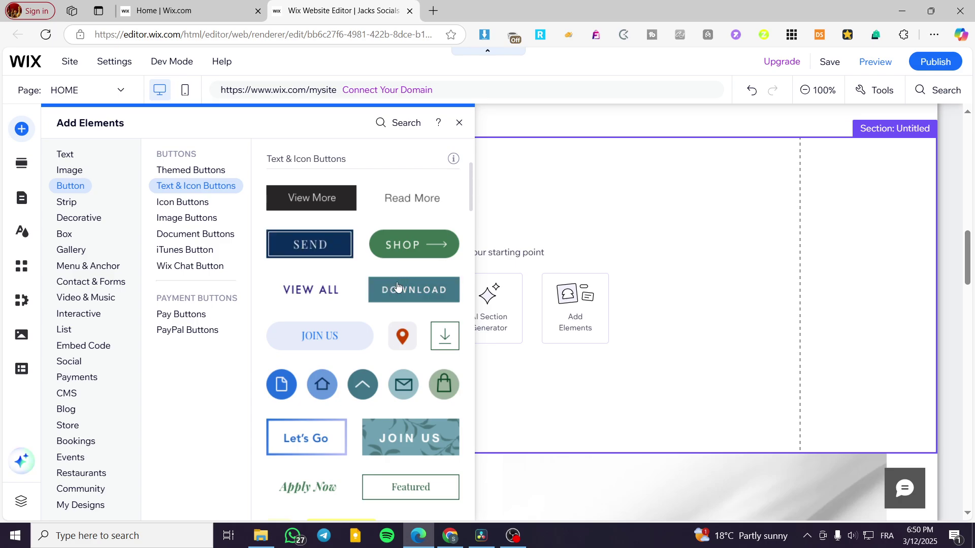
scroll(397, 286, "down", 1)
scroll(401, 280, "down", 1)
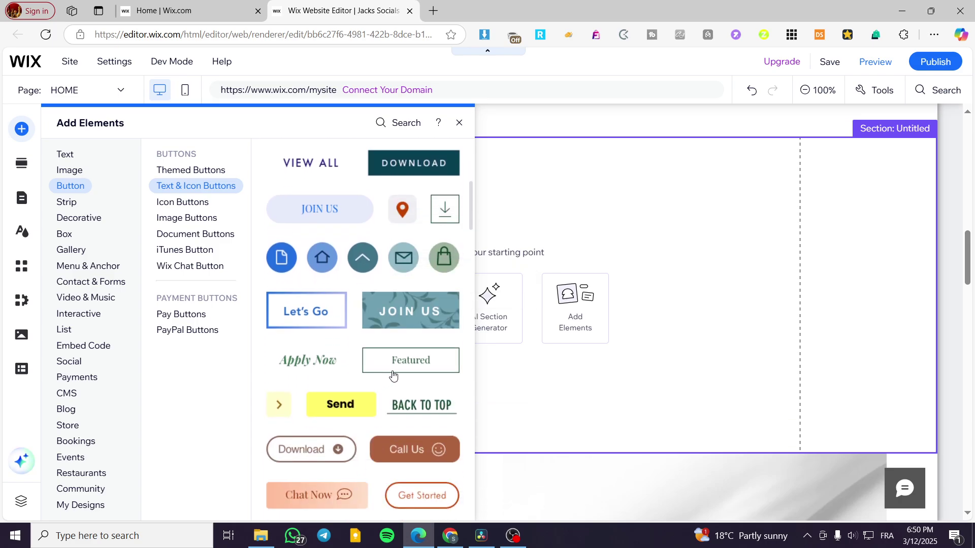
scroll(393, 374, "down", 2)
scroll(364, 392, "down", 2)
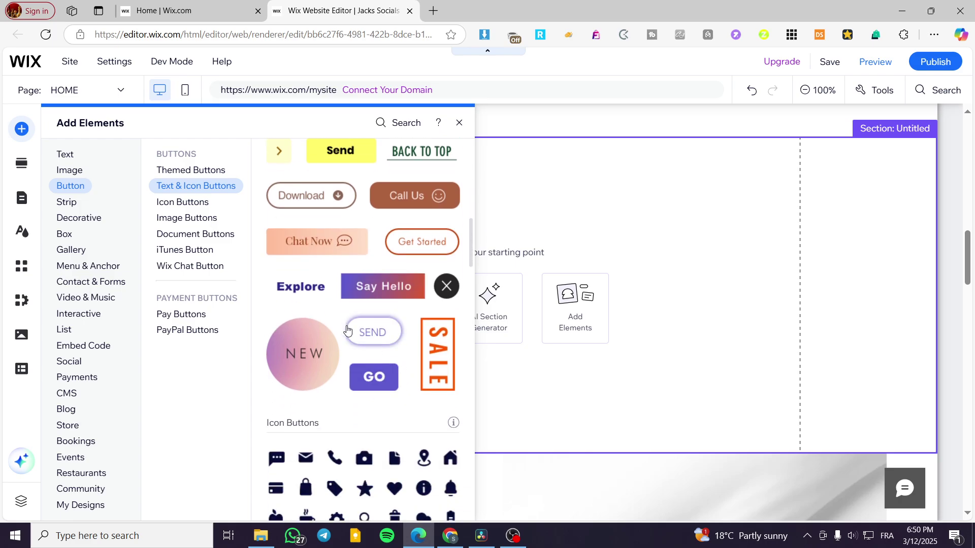
- Add the blue outlined telephone icon button to the upper part of the blank section
left_click(183, 203)
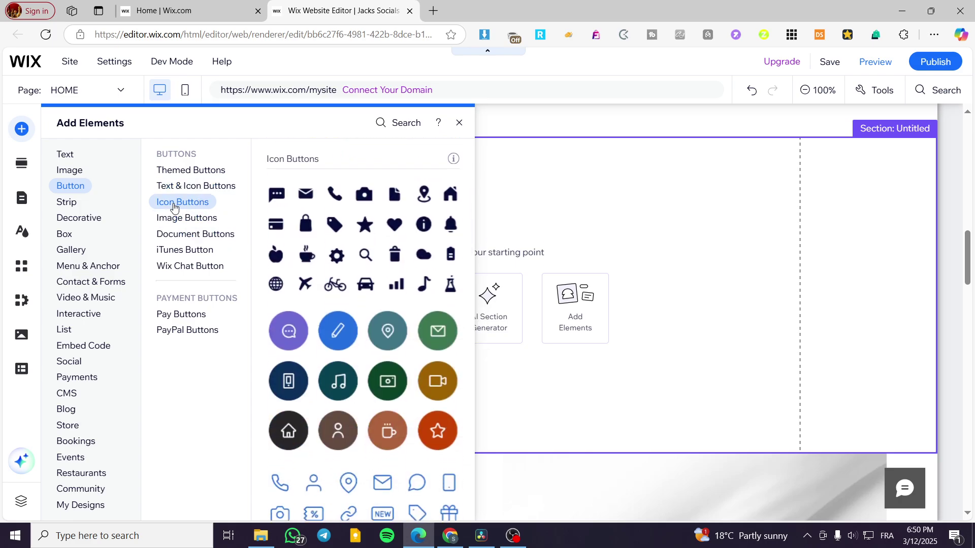
scroll(371, 233, "down", 4)
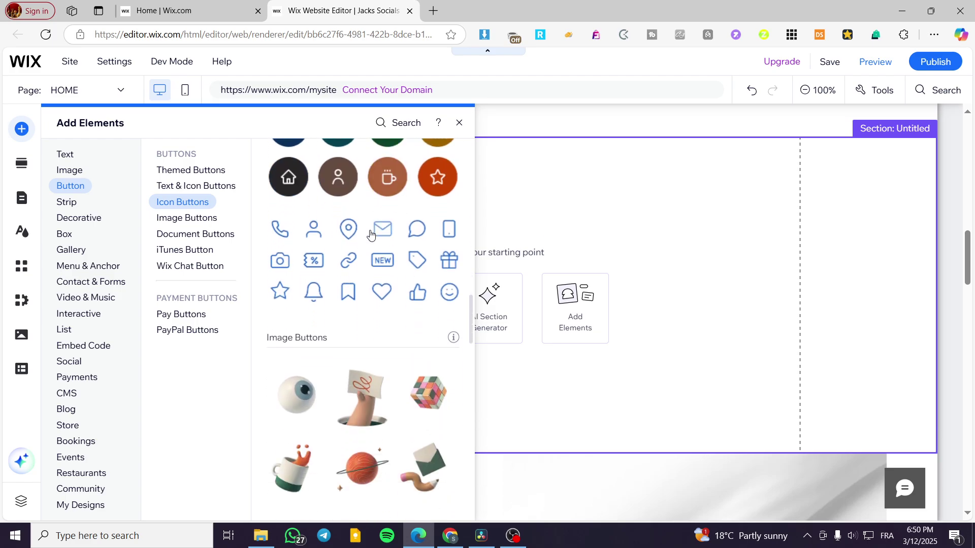
scroll(368, 231, "up", 4)
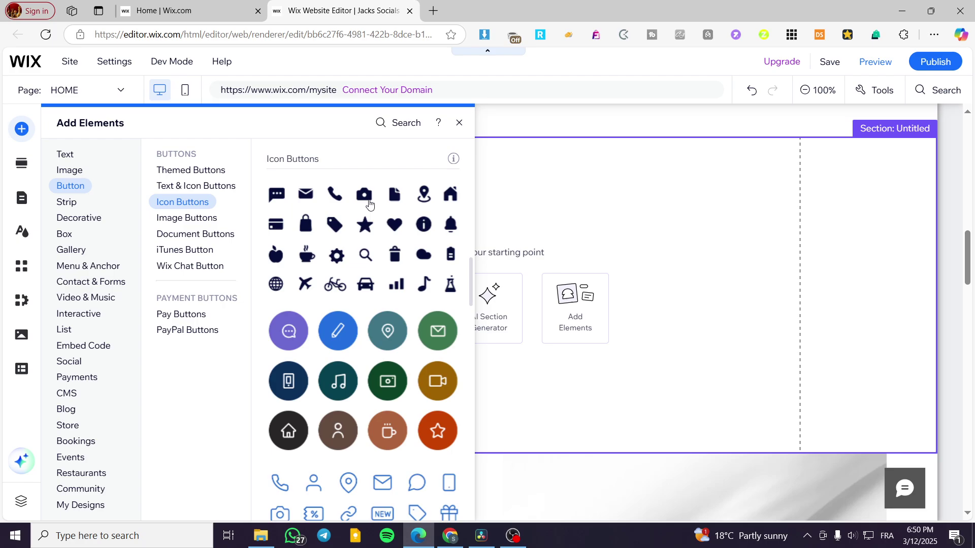
scroll(337, 247, "down", 1)
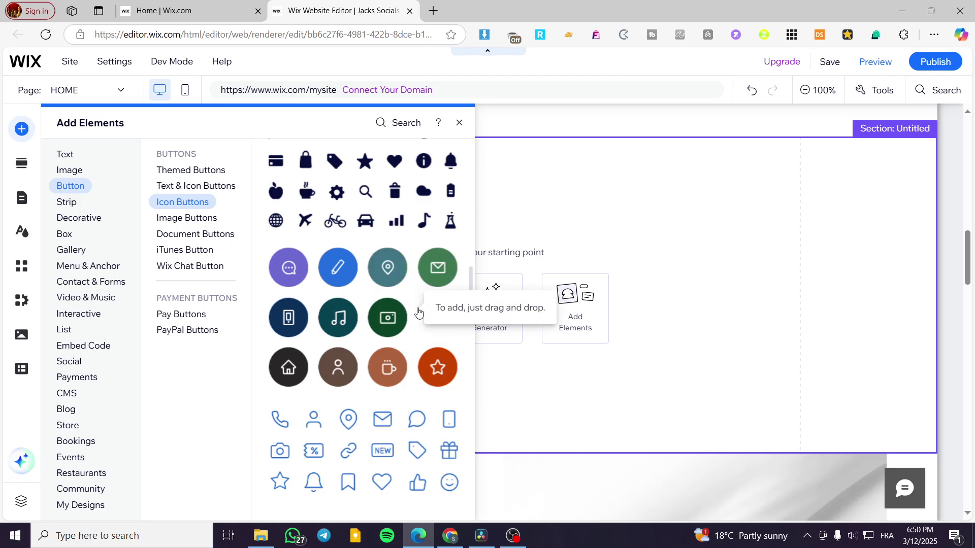
scroll(346, 315, "down", 3)
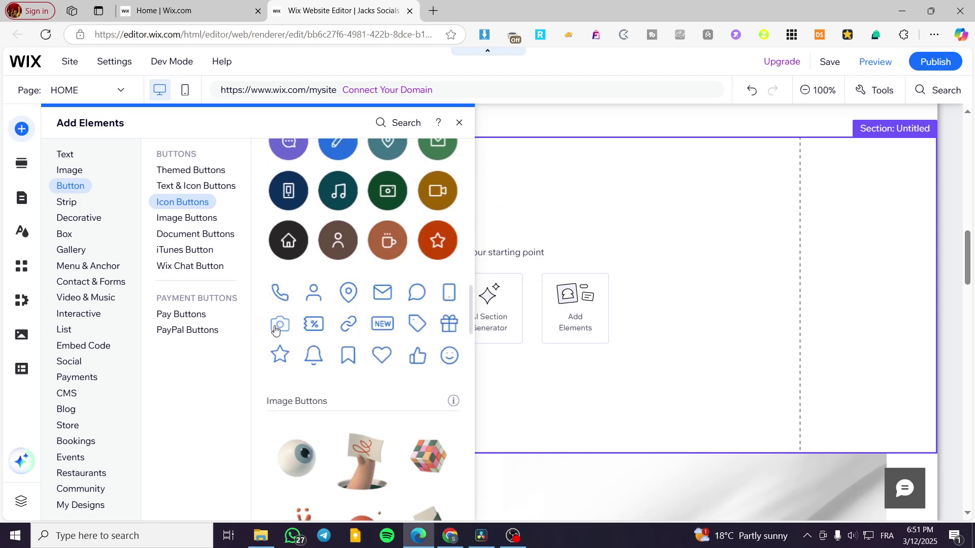
scroll(306, 340, "up", 2)
scroll(295, 343, "down", 1)
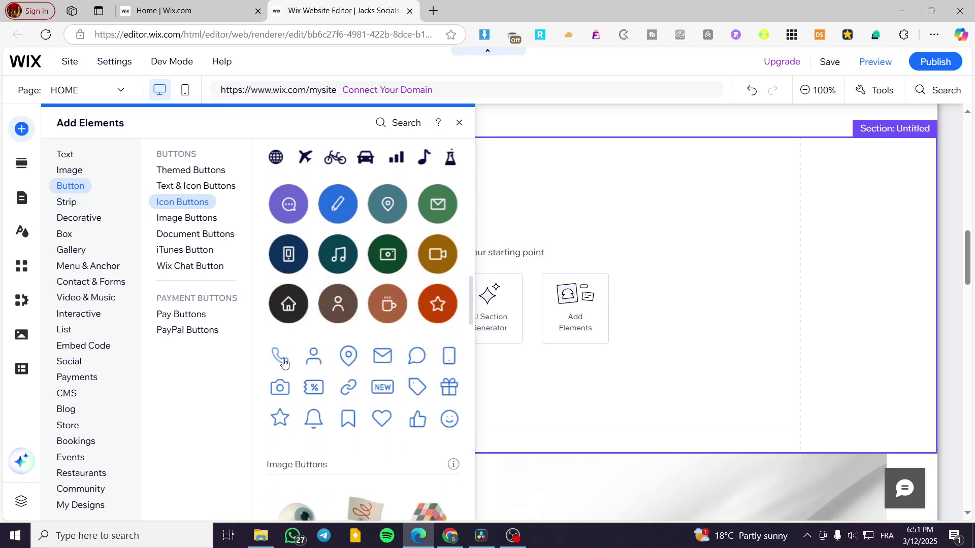
scroll(298, 381, "up", 1)
scroll(284, 385, "down", 1)
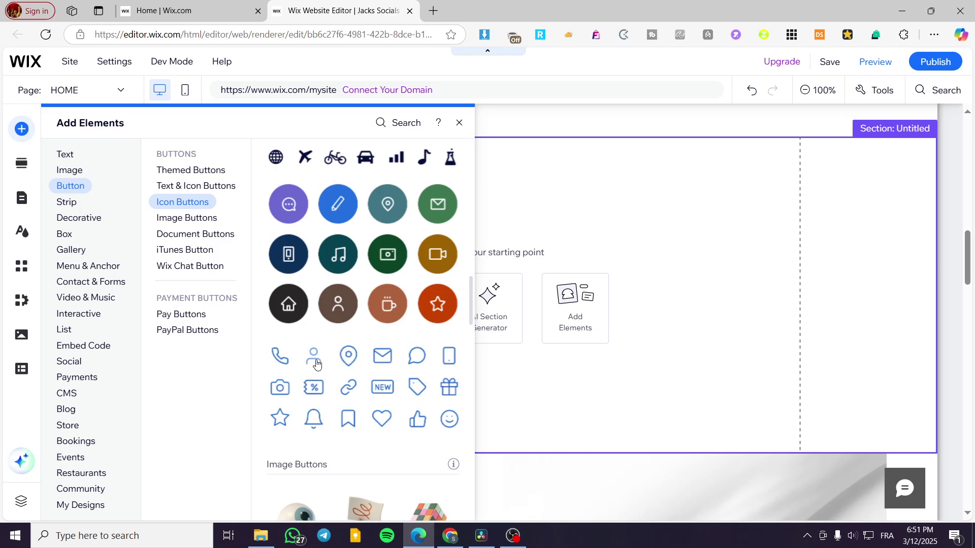
scroll(320, 355, "up", 5)
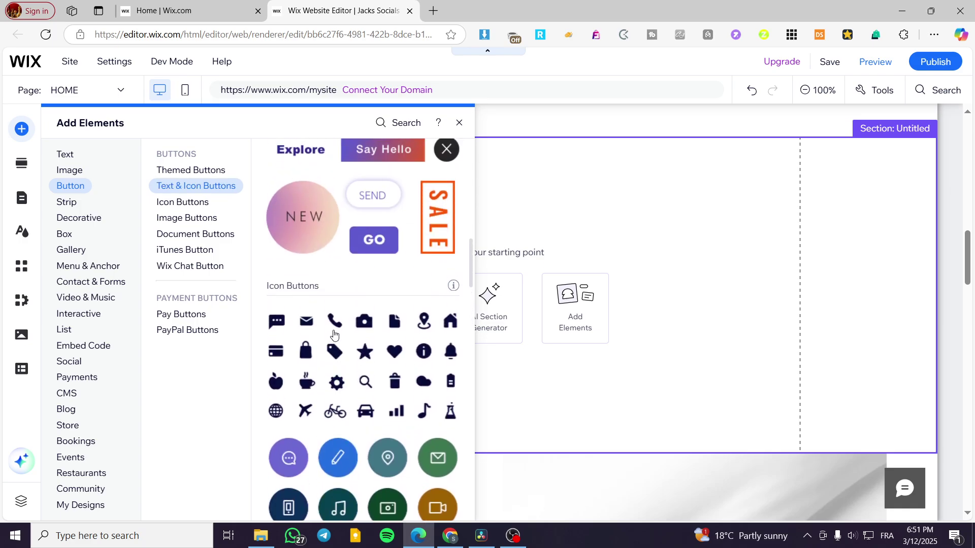
scroll(400, 333, "down", 5)
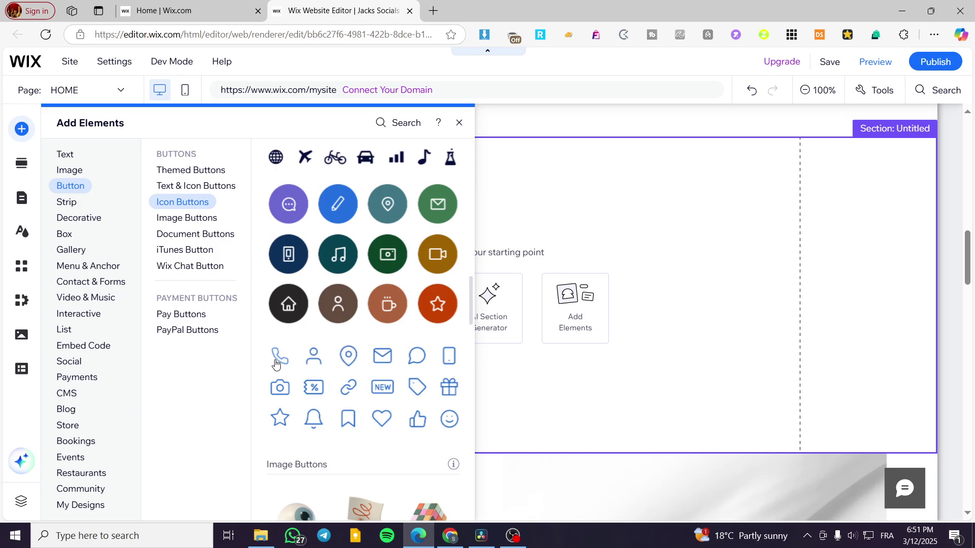
left_click_drag(277, 363, 335, 206)
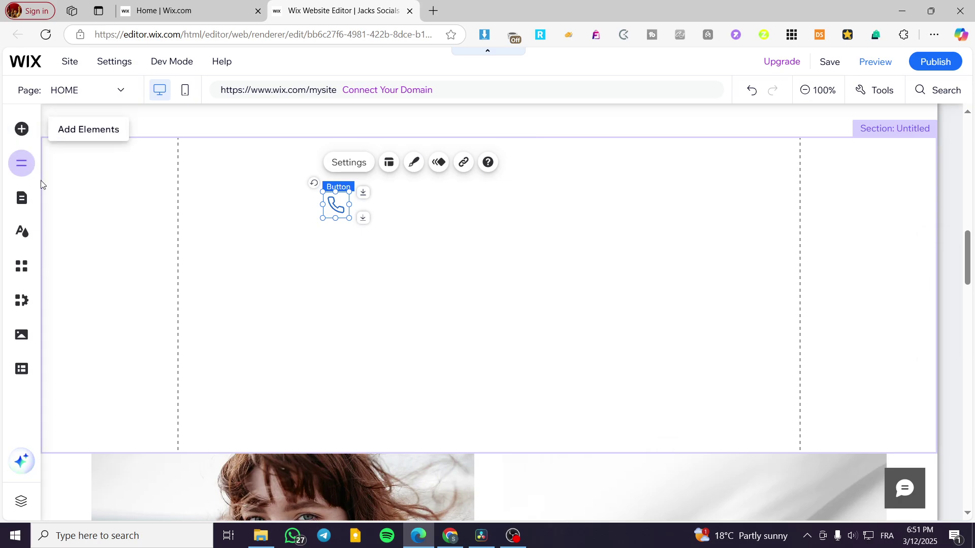
- Place the navy circular mobile device icon button and the dark star icon button in a row beside the telephone icon
left_click(22, 129)
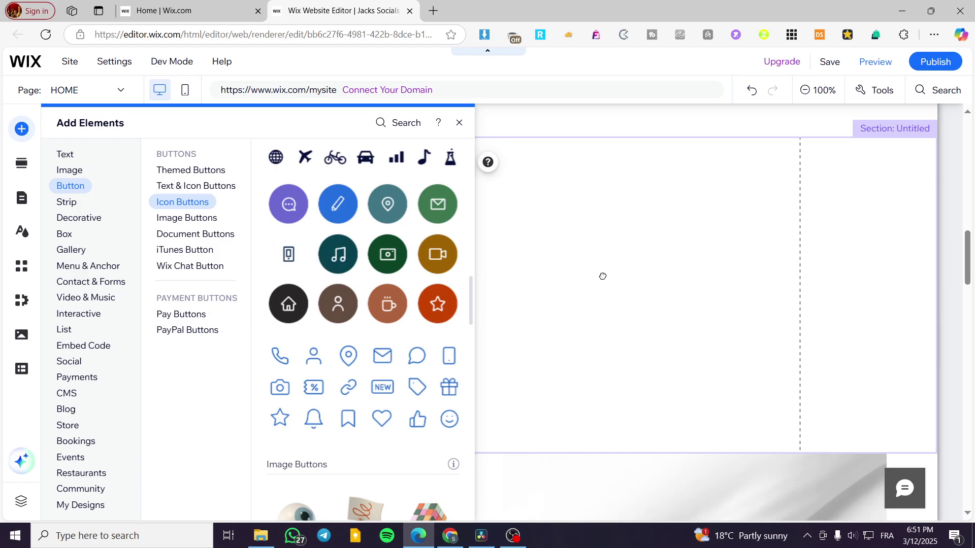
left_click_drag(305, 257, 388, 203)
left_click(20, 130)
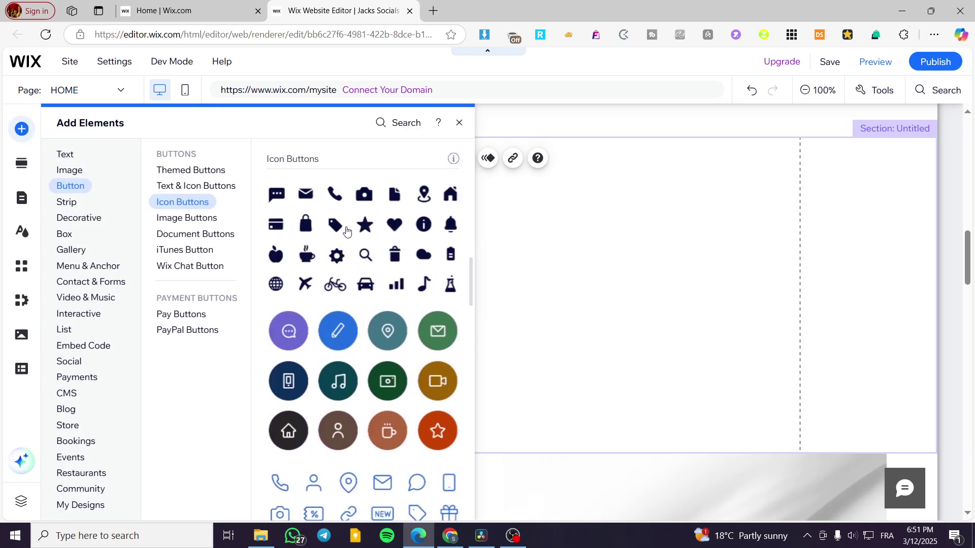
left_click_drag(395, 224, 432, 204)
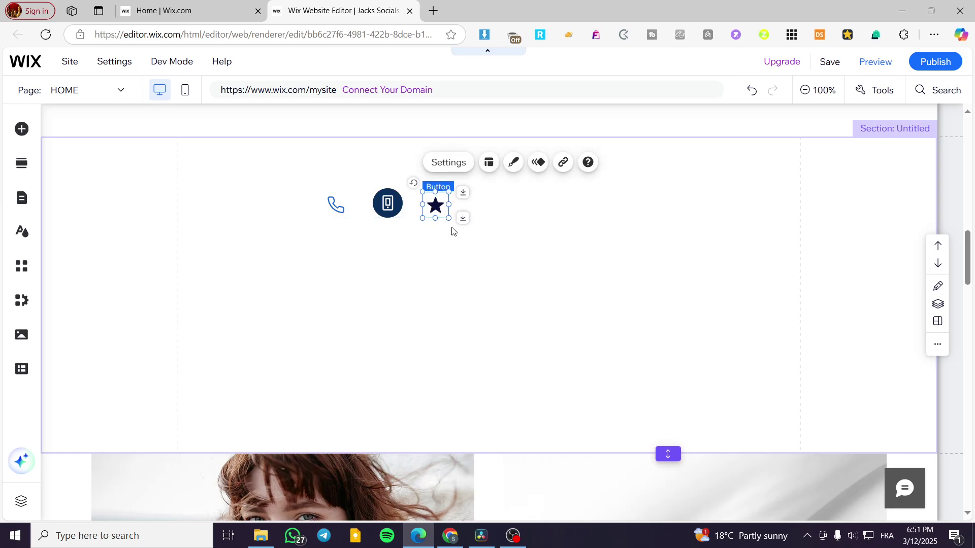
- Look at the telephone icon button's settings and the vector art library for replacing its icon, leaving the icon unreplaced
left_click(474, 264)
left_click(343, 298)
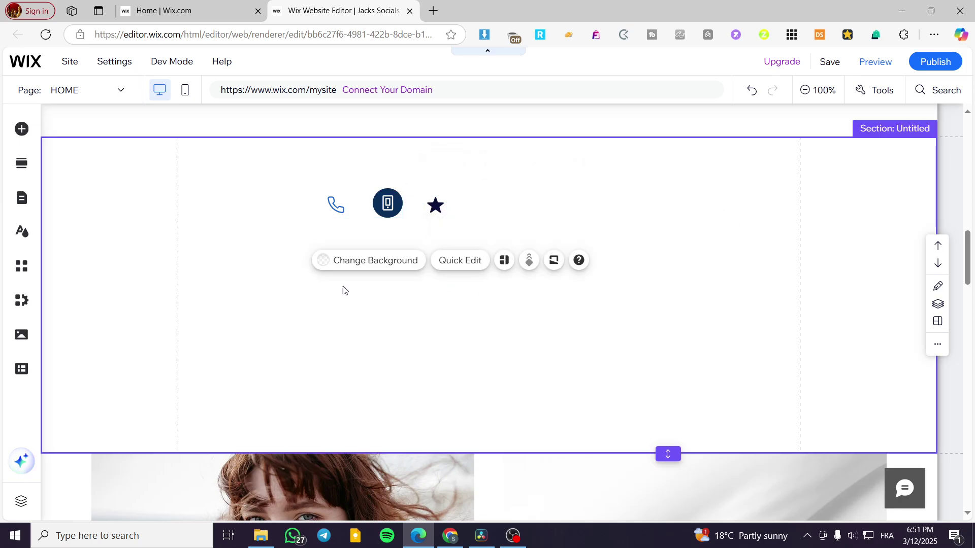
left_click(338, 213)
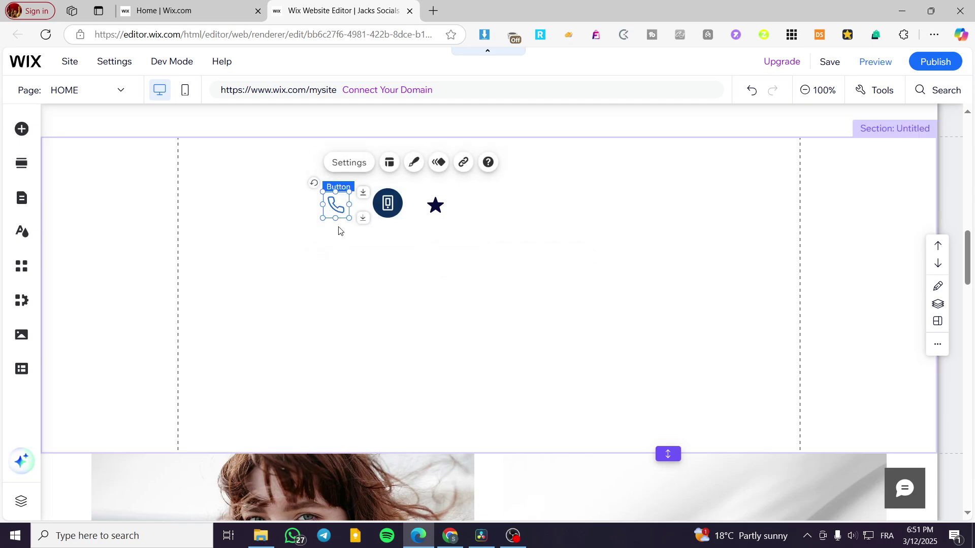
left_click(388, 203)
left_click(334, 211)
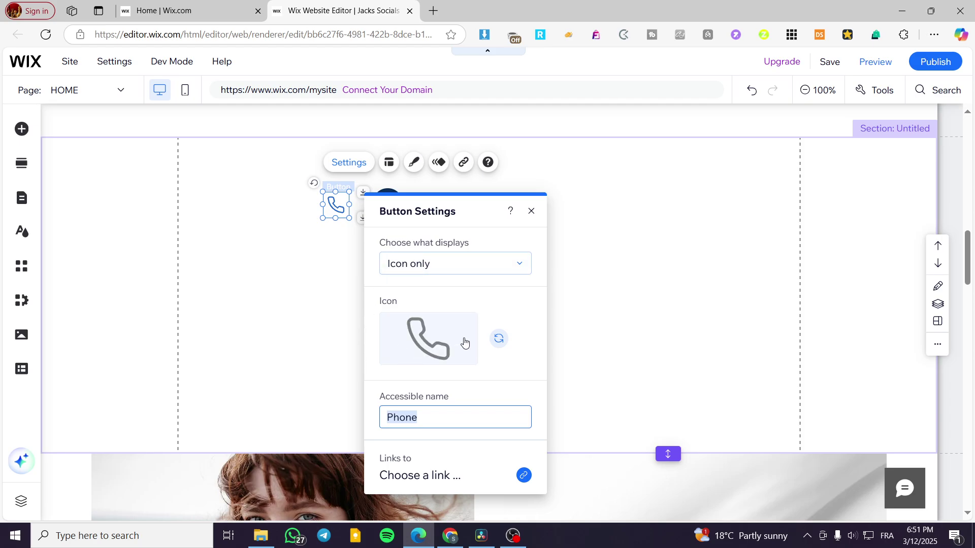
left_click(502, 345)
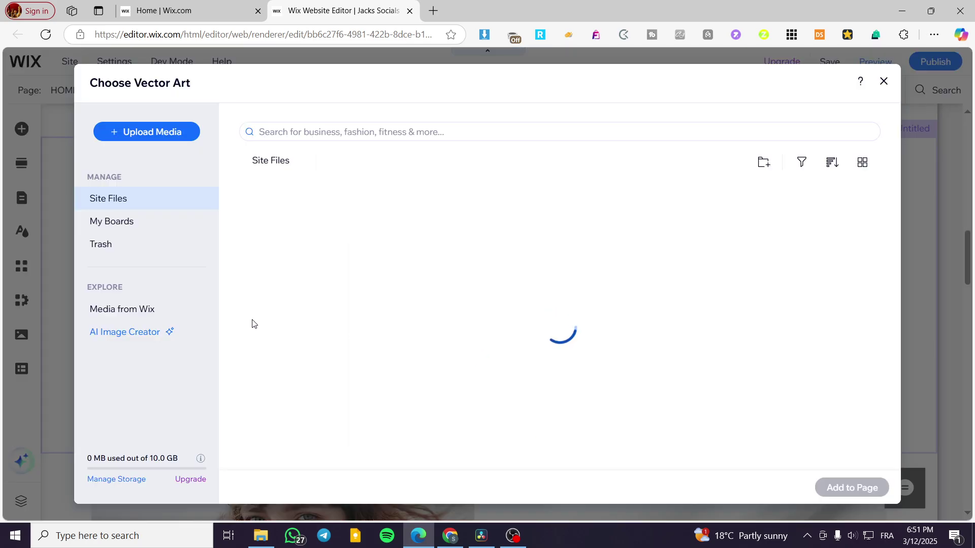
left_click(884, 82)
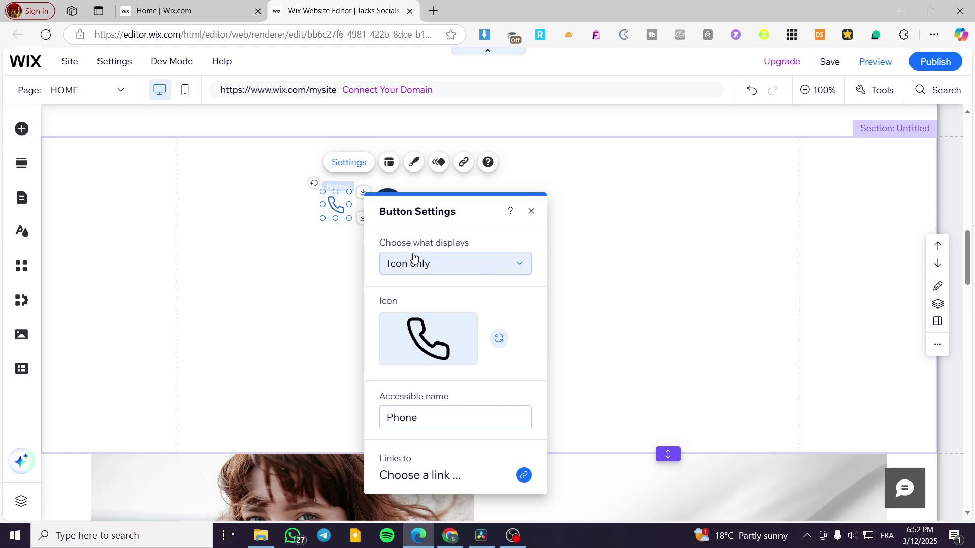
- Try the text and icon display on the telephone button, return it to icon only, and close its settings
left_click(502, 265)
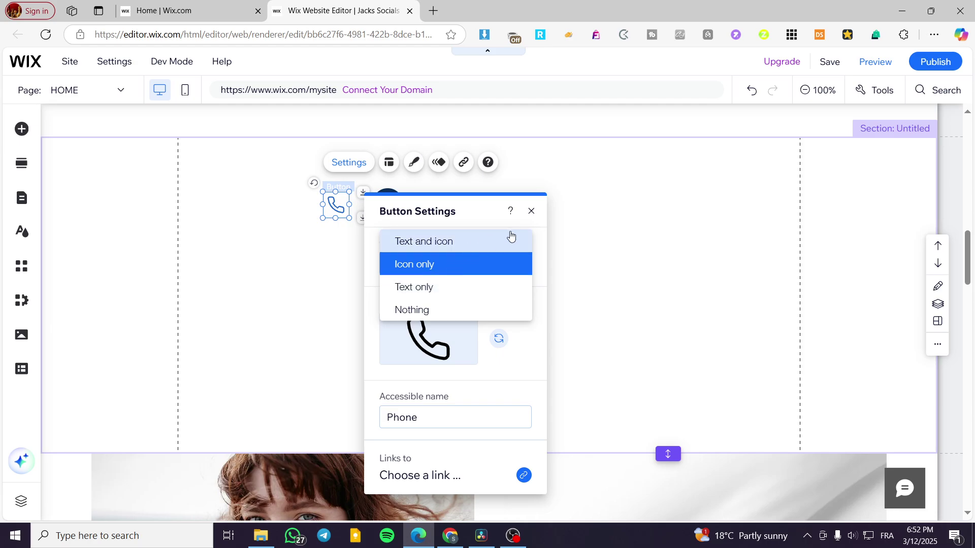
left_click(495, 250)
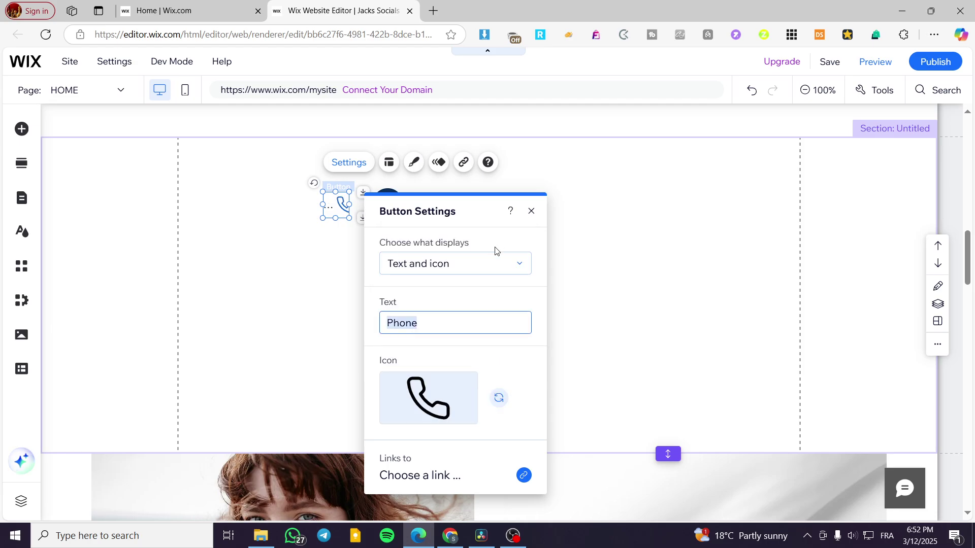
left_click(480, 274)
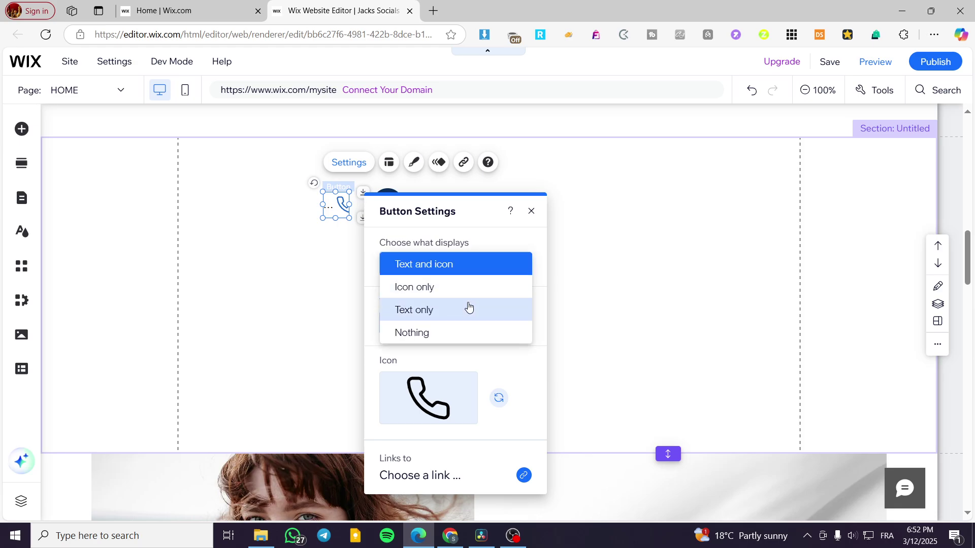
left_click(468, 289)
left_click(531, 212)
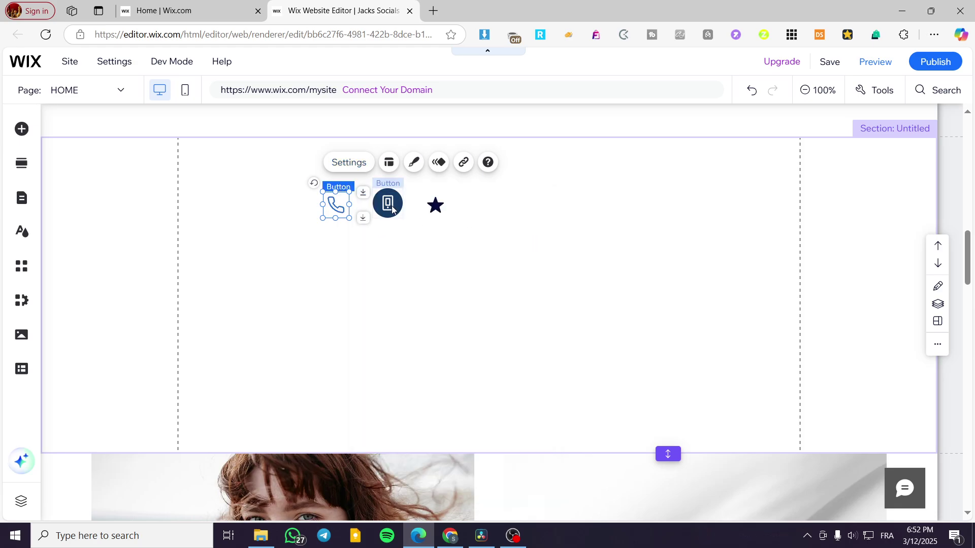
- Review the display, icon, accessible name and link settings of the circular mobile device button
left_click(393, 207)
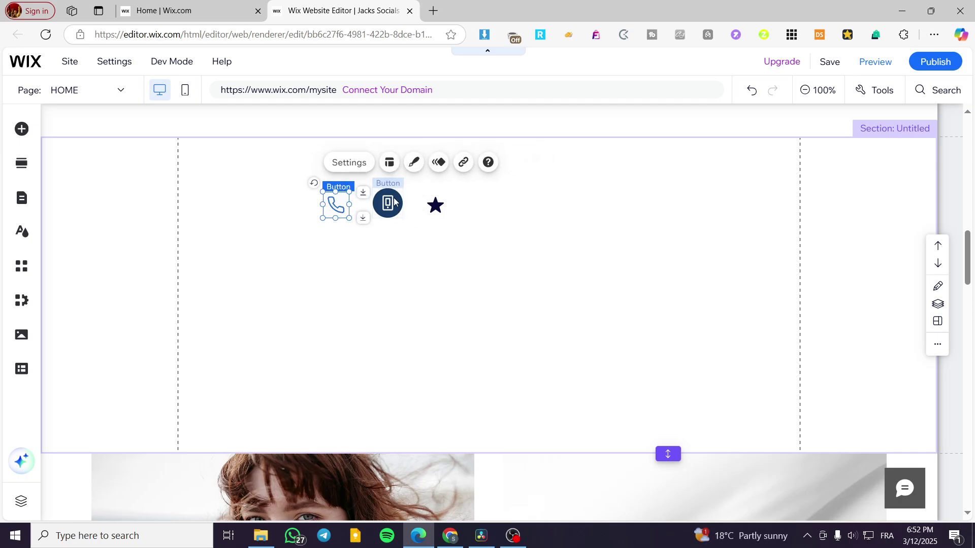
left_click(398, 159)
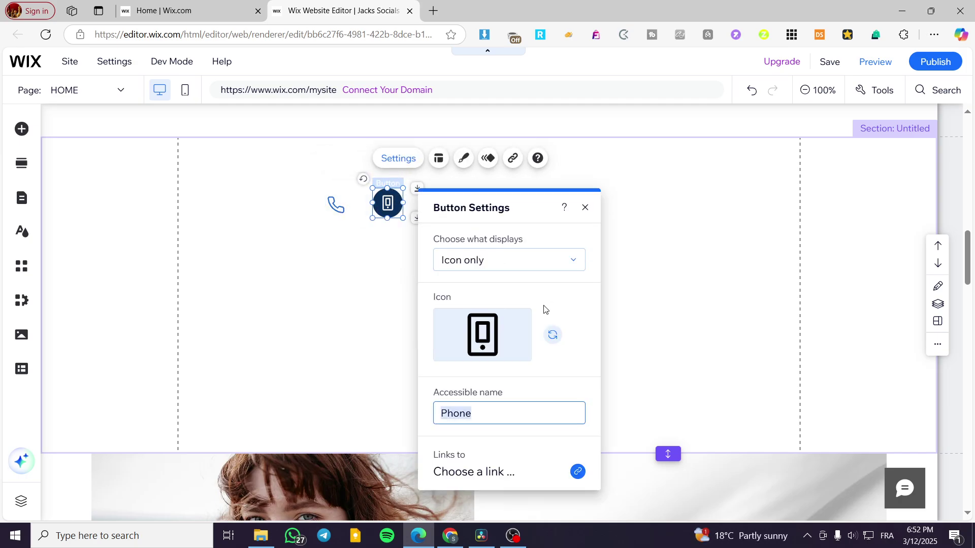
left_click(585, 204)
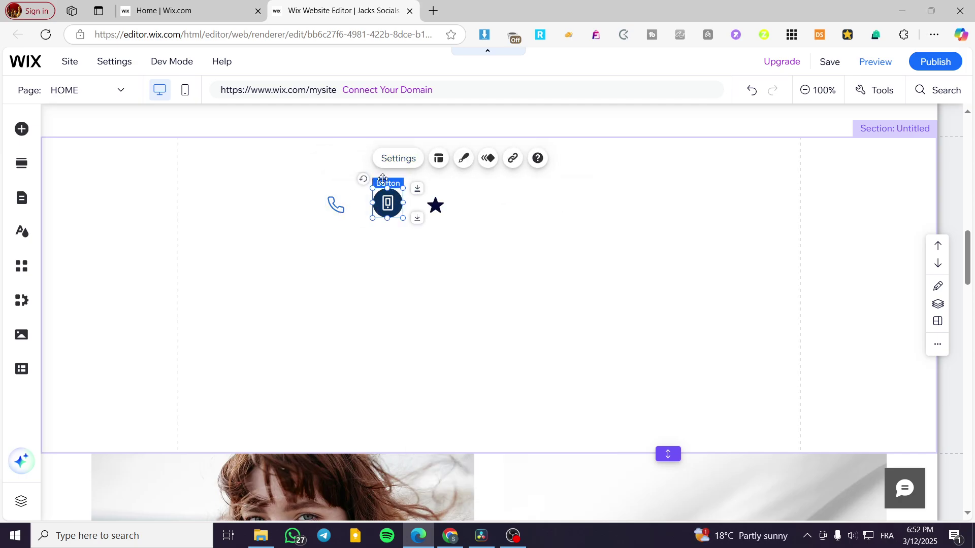
- Customize the mobile device button's regular design with the dusty pink theme color #CEA08A as its background fill
left_click(465, 158)
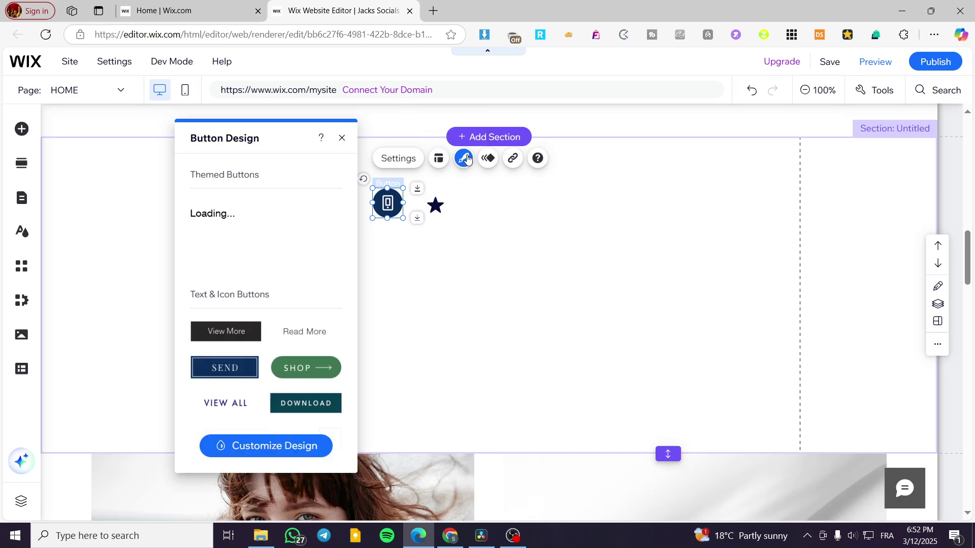
left_click(277, 450)
left_click(268, 212)
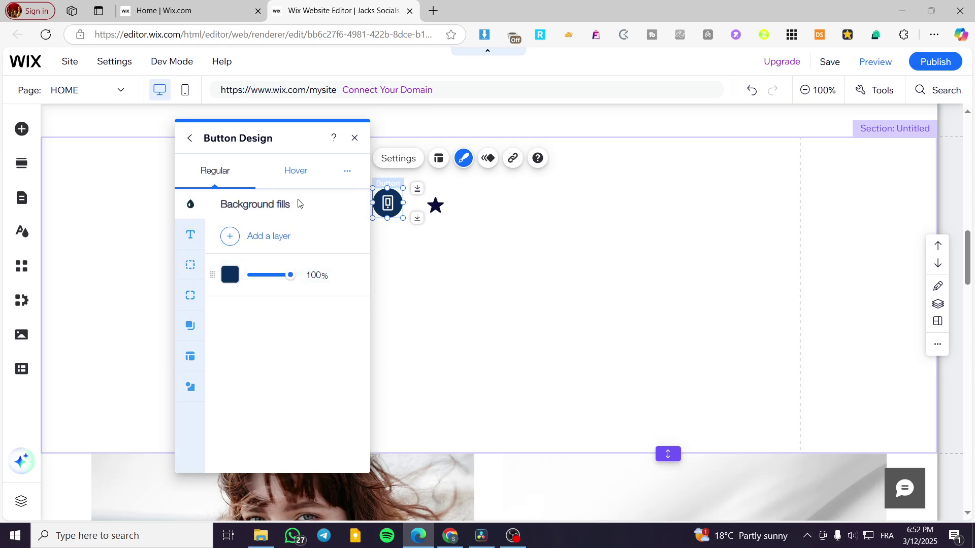
left_click(230, 275)
left_click(451, 257)
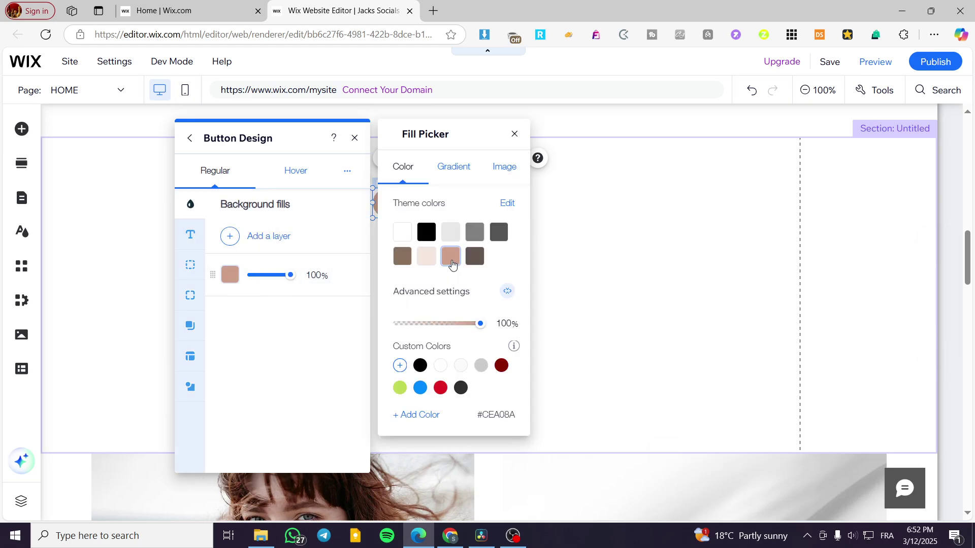
left_click(515, 134)
left_click(358, 140)
- Examine the telephone button's customizable design options and its background fill settings for the regular state
left_click(336, 206)
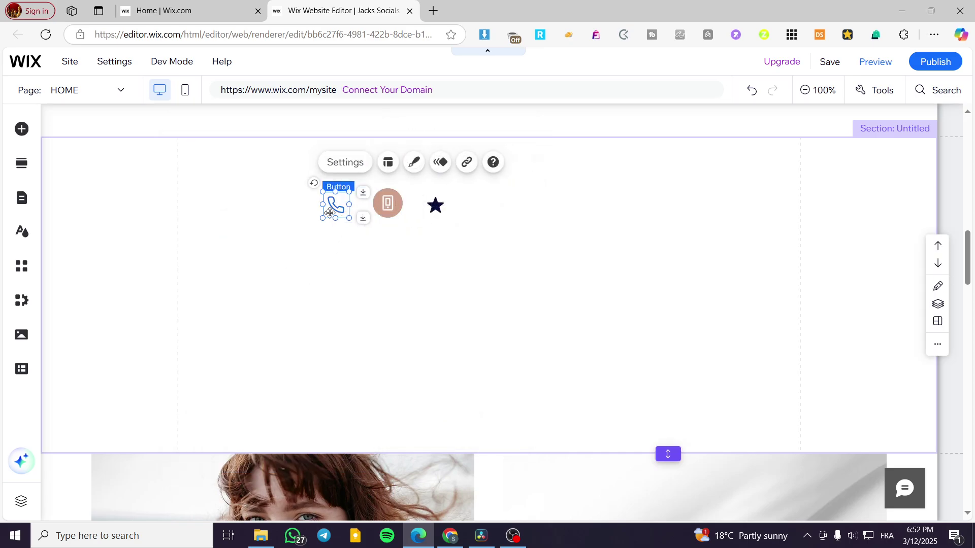
left_click(412, 164)
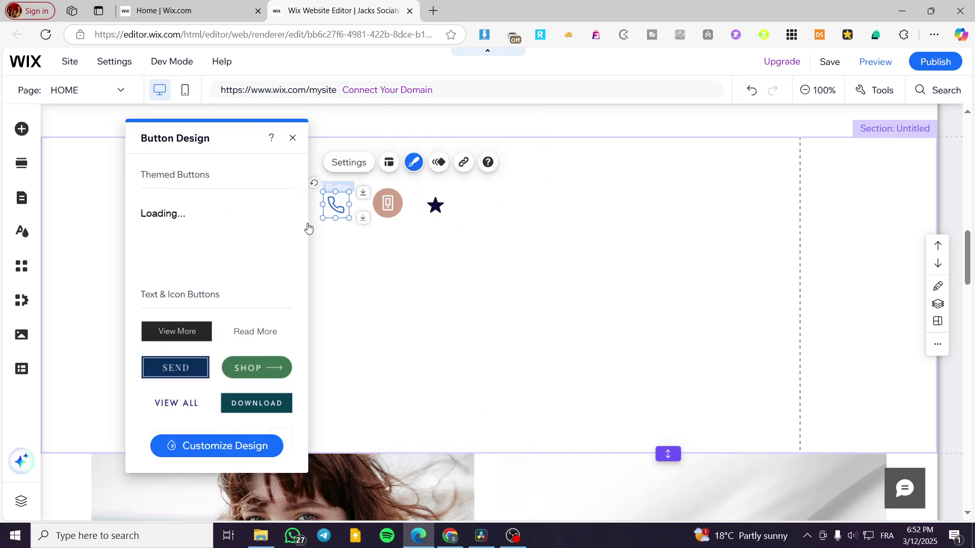
left_click(233, 445)
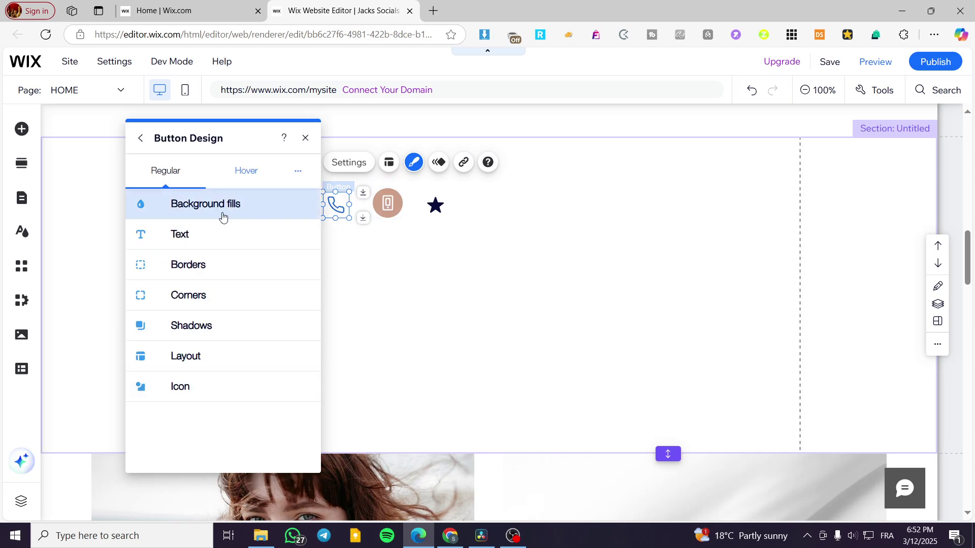
left_click(221, 211)
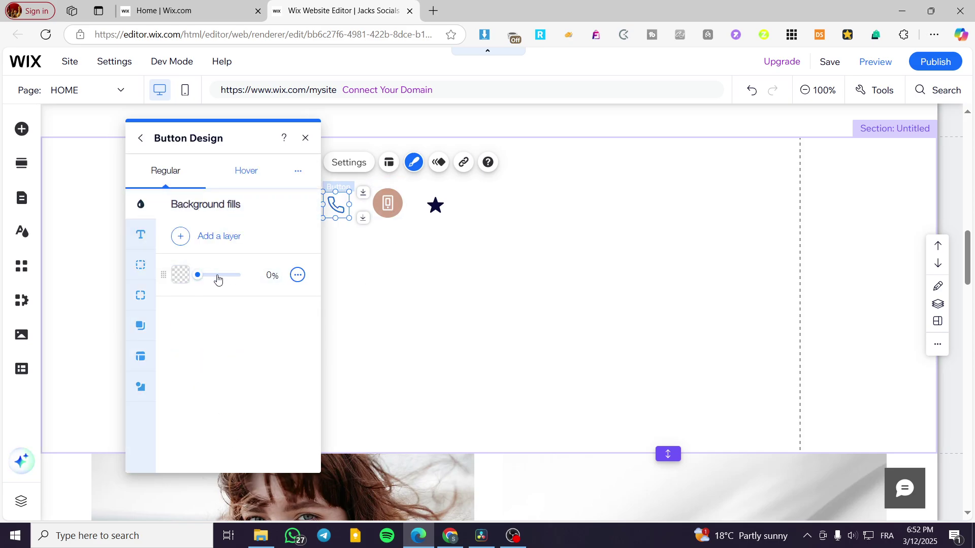
left_click_drag(217, 278, 142, 267)
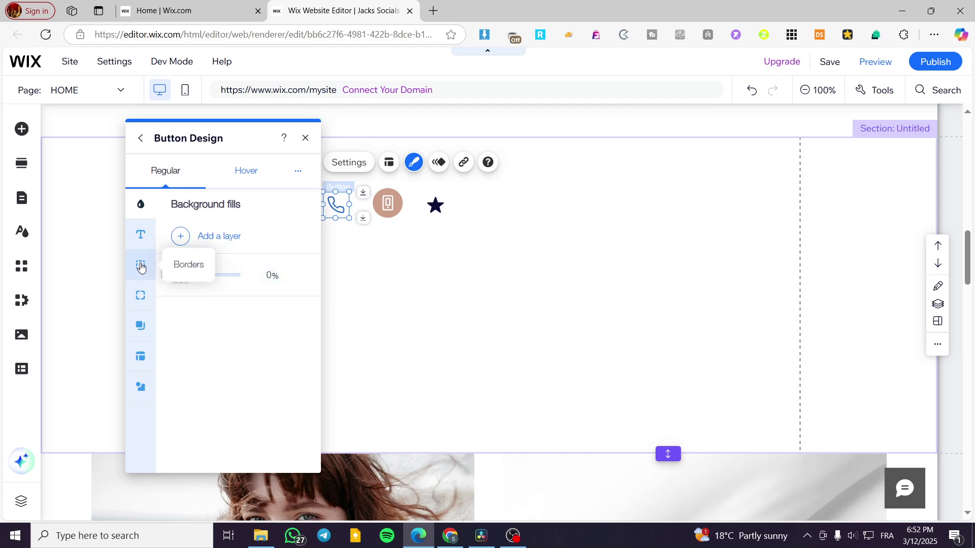
left_click(232, 175)
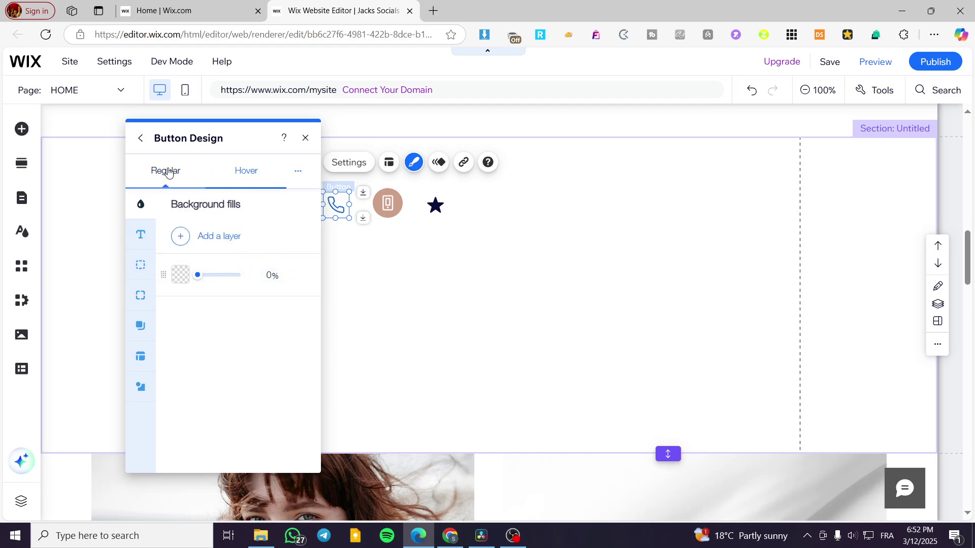
left_click(312, 143)
- Give the star icon button a background fill in the dusty pink theme color #CEA08A and raise the fill's opacity
left_click(435, 206)
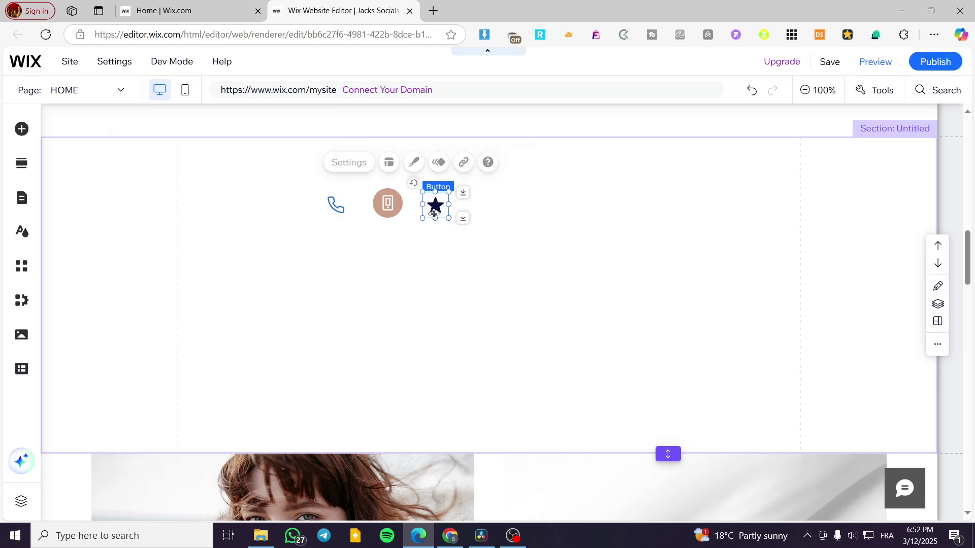
left_click(513, 164)
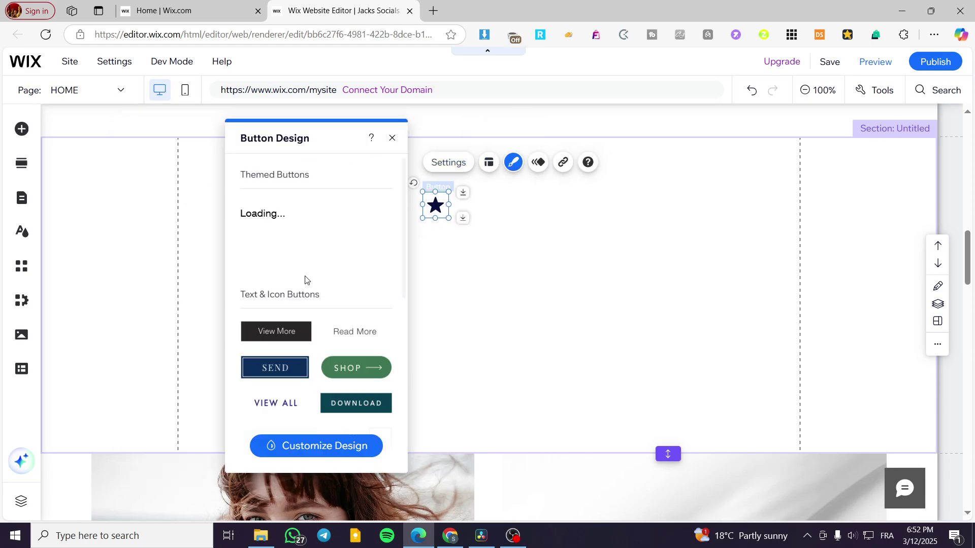
left_click(314, 442)
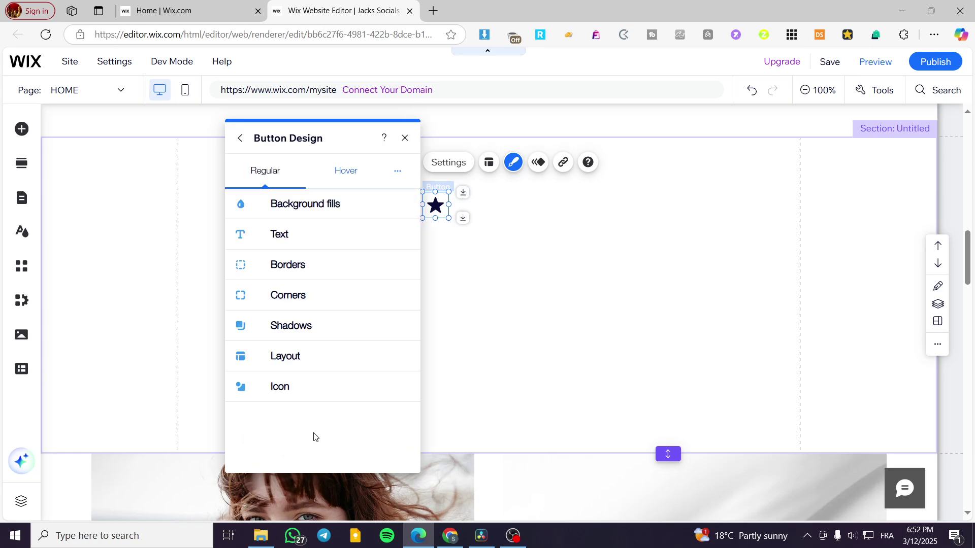
left_click(310, 203)
left_click(282, 276)
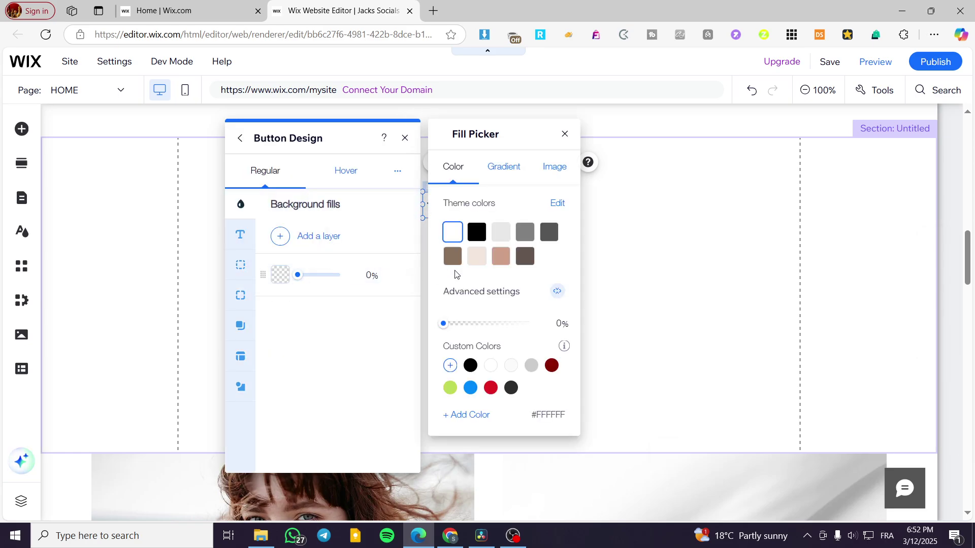
left_click(501, 256)
left_click(566, 134)
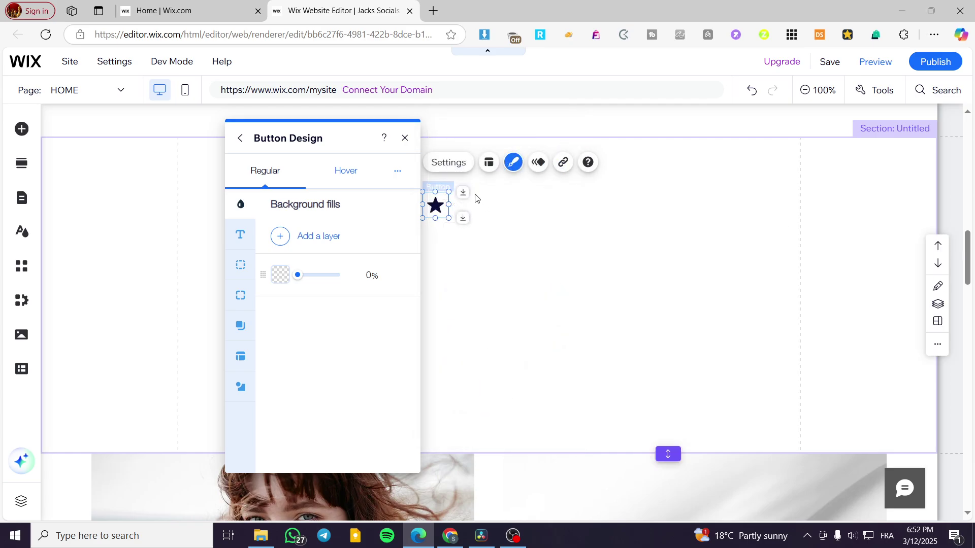
left_click(339, 275)
left_click(404, 137)
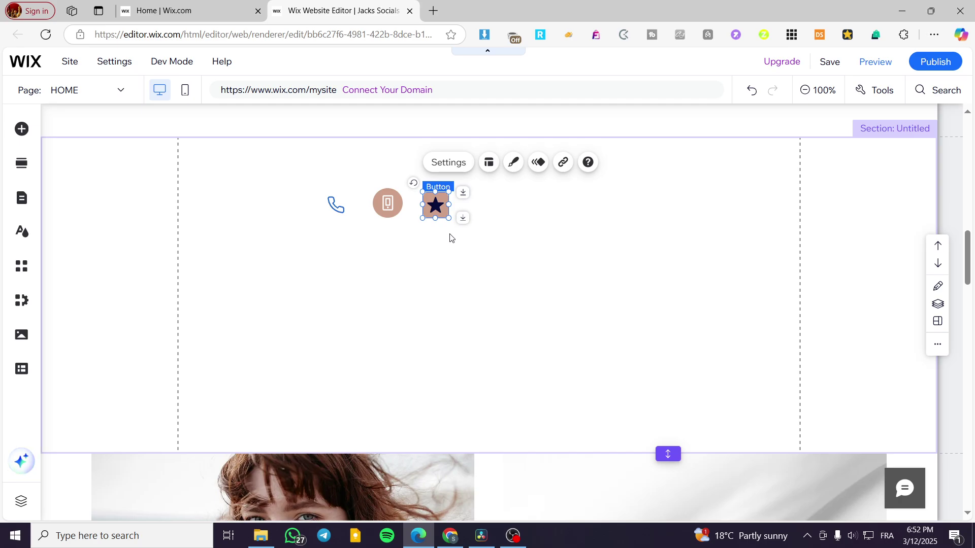
left_click(440, 317)
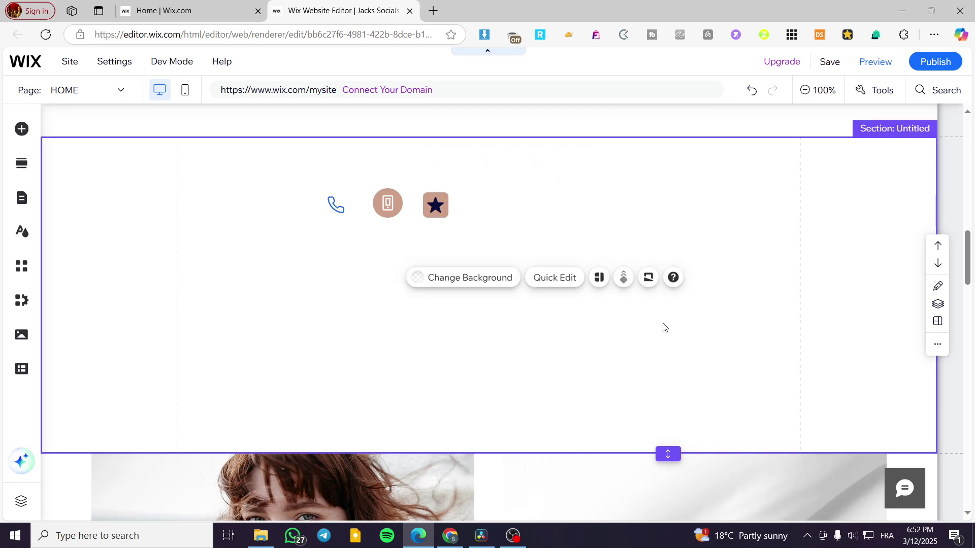